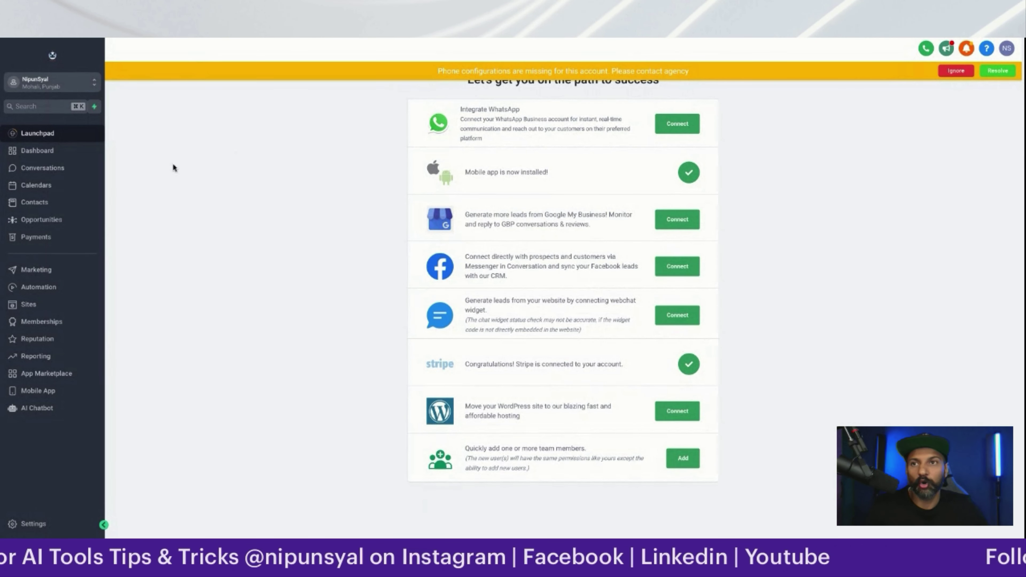
Ignore the yellow 'Phone configurations are missing' banner on the Launchpad checklist
click(956, 73)
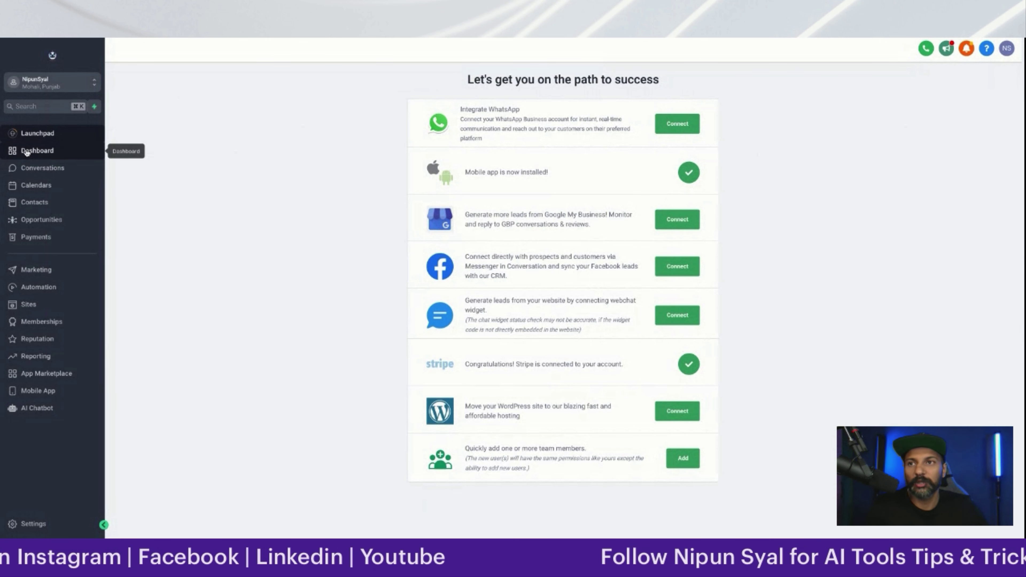
Open the Dashboard and scroll through its widgets to the Facebook Ads and Google Ads reports
click(37, 151)
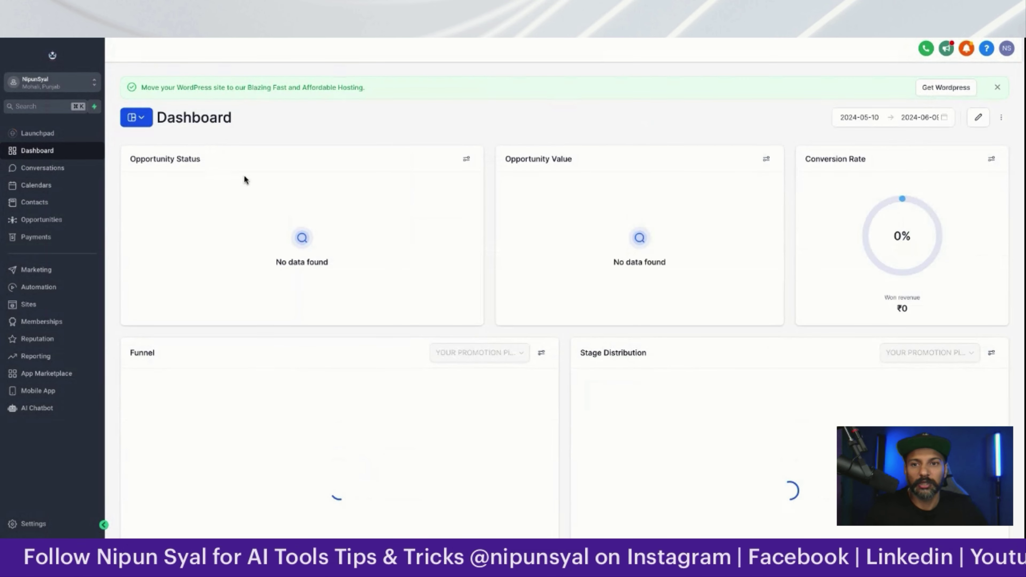
scroll(245, 310, down, 4)
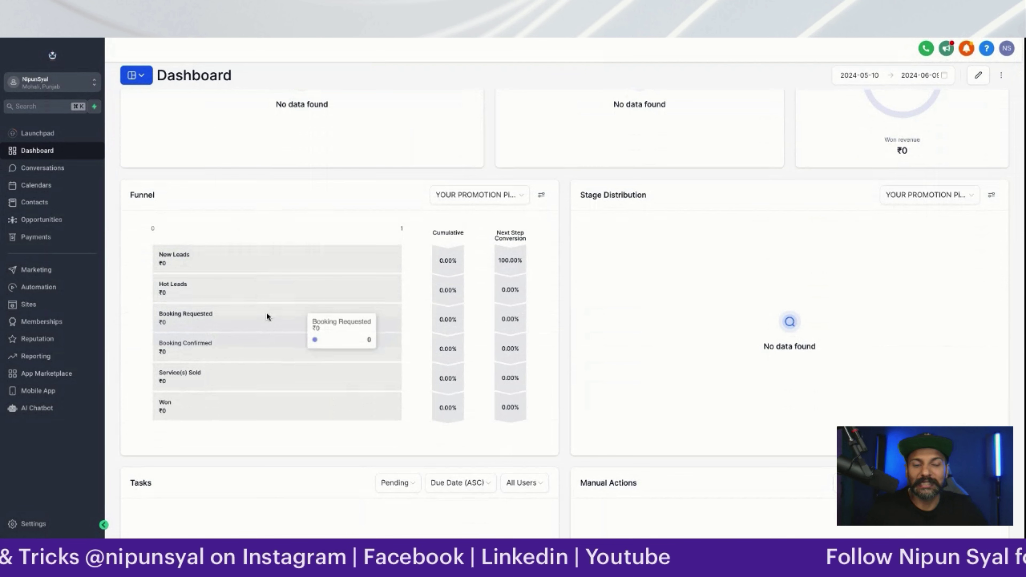
scroll(662, 315, down, 8)
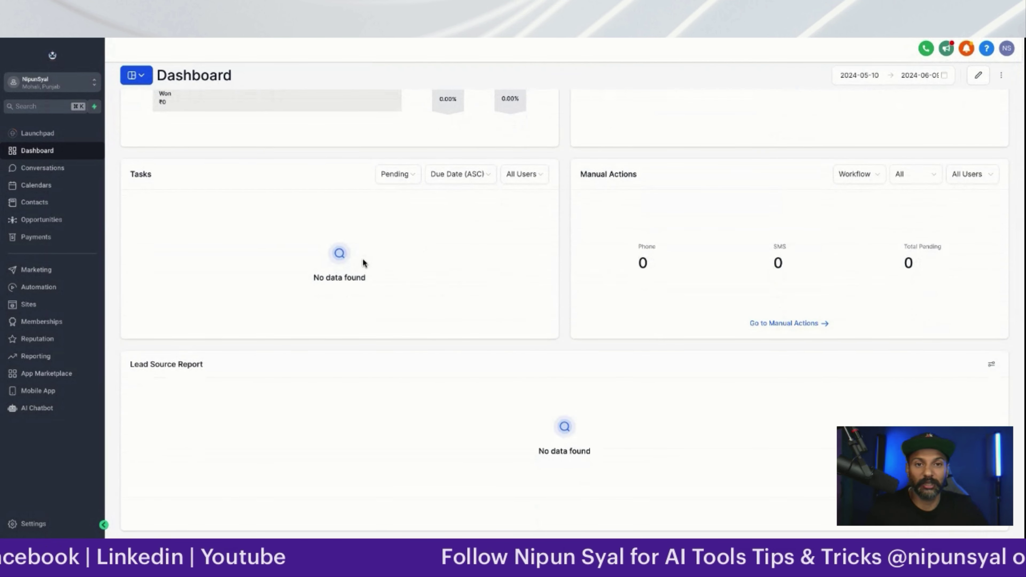
scroll(723, 244, down, 4)
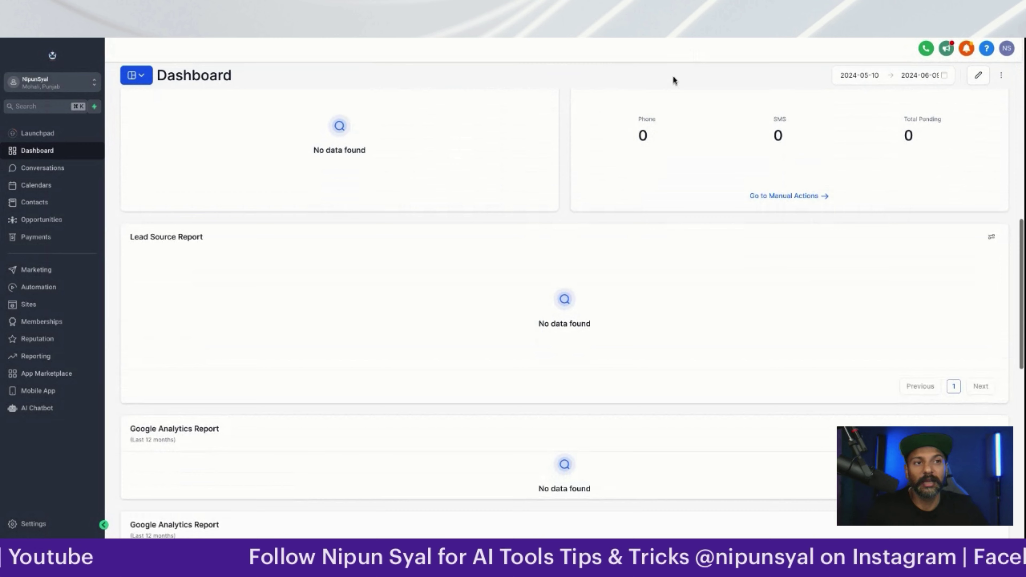
scroll(542, 301, down, 1)
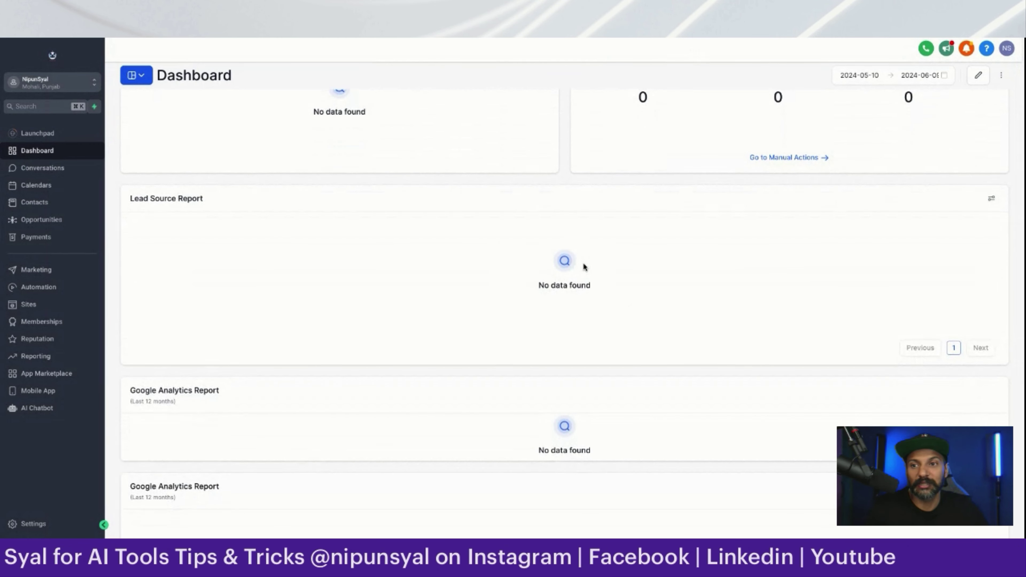
scroll(583, 262, down, 4)
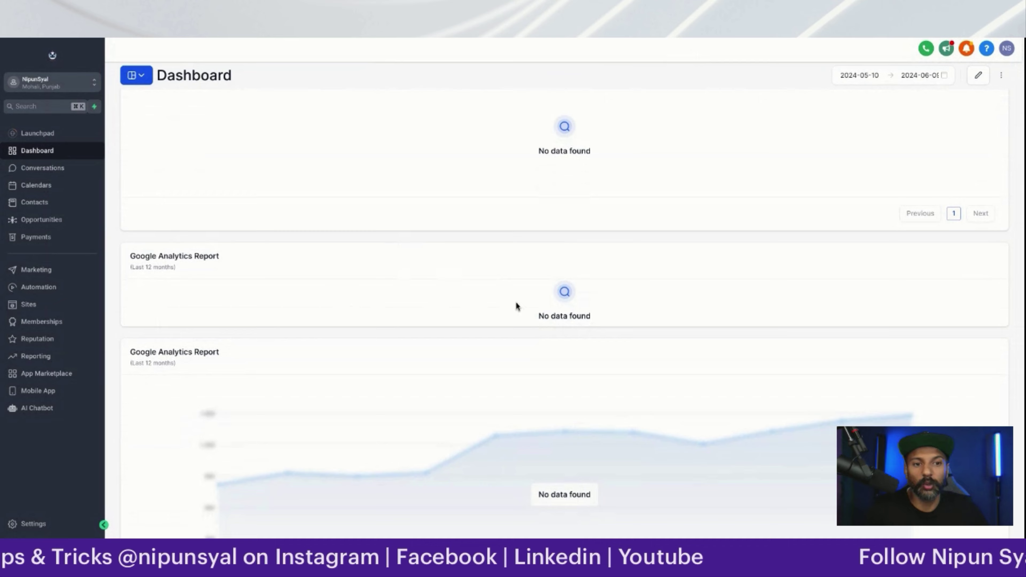
scroll(516, 304, down, 11)
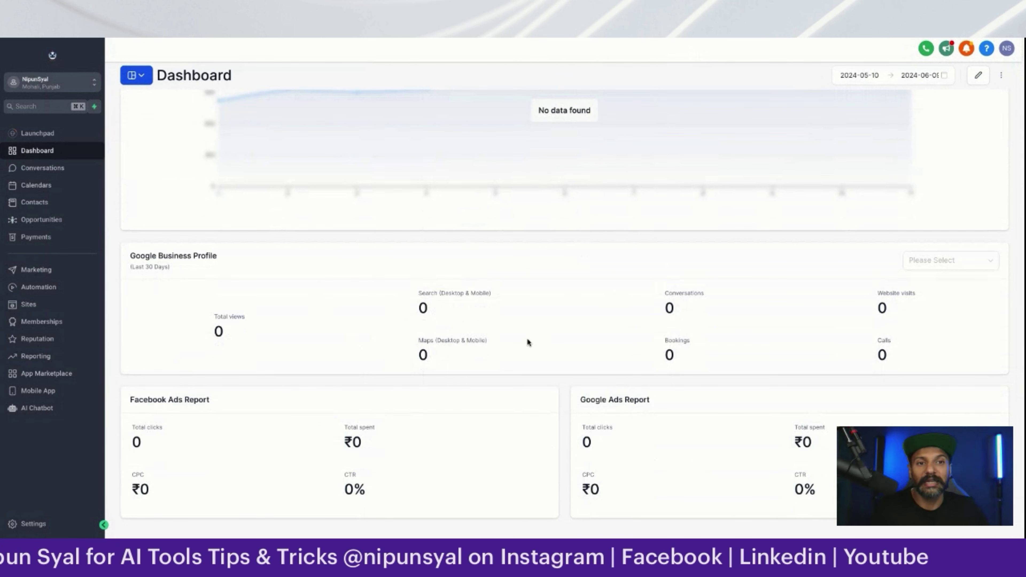
Go through Conversations to the Calendars week view and uncheck the first user
click(54, 172)
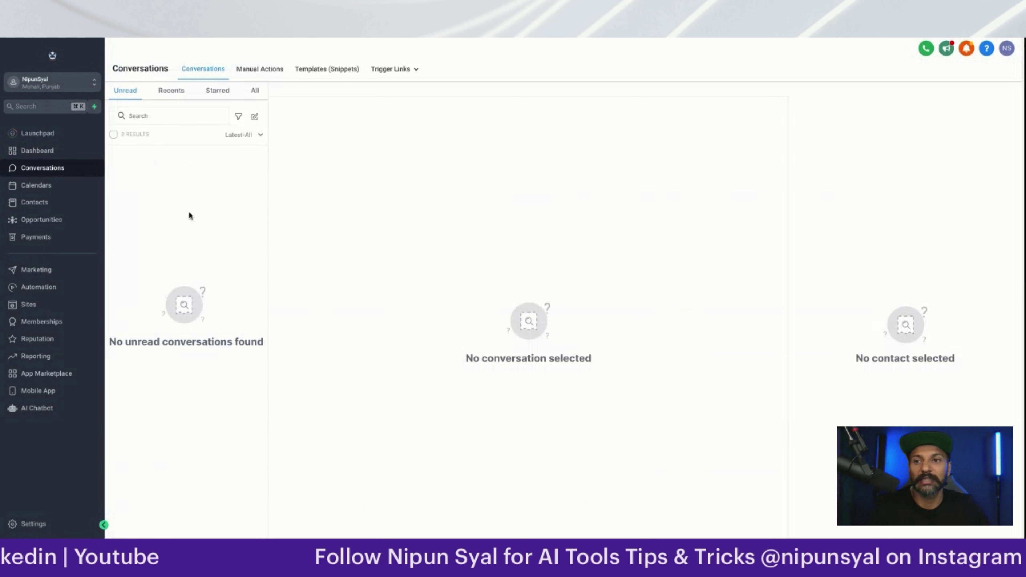
click(48, 192)
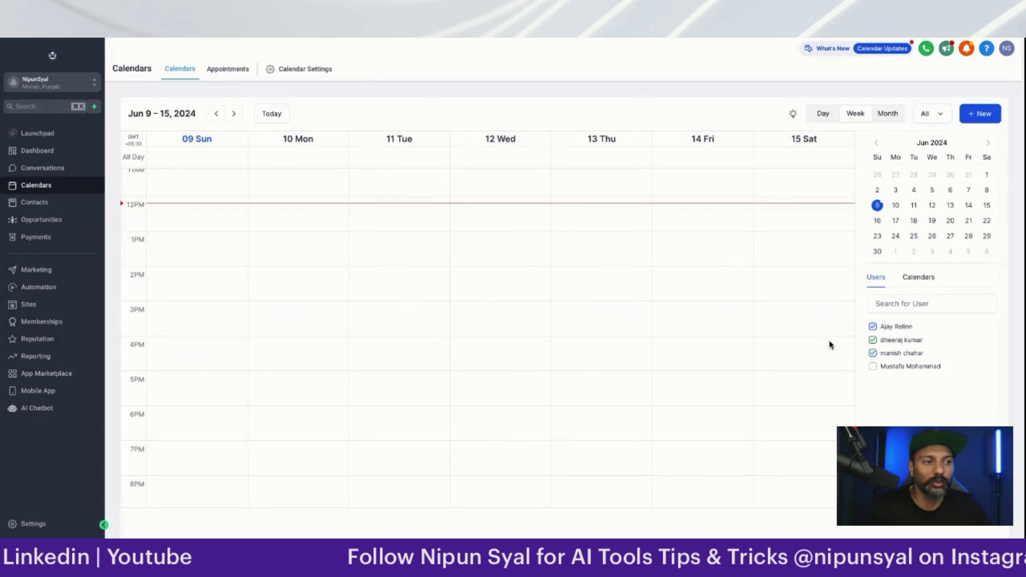
click(873, 327)
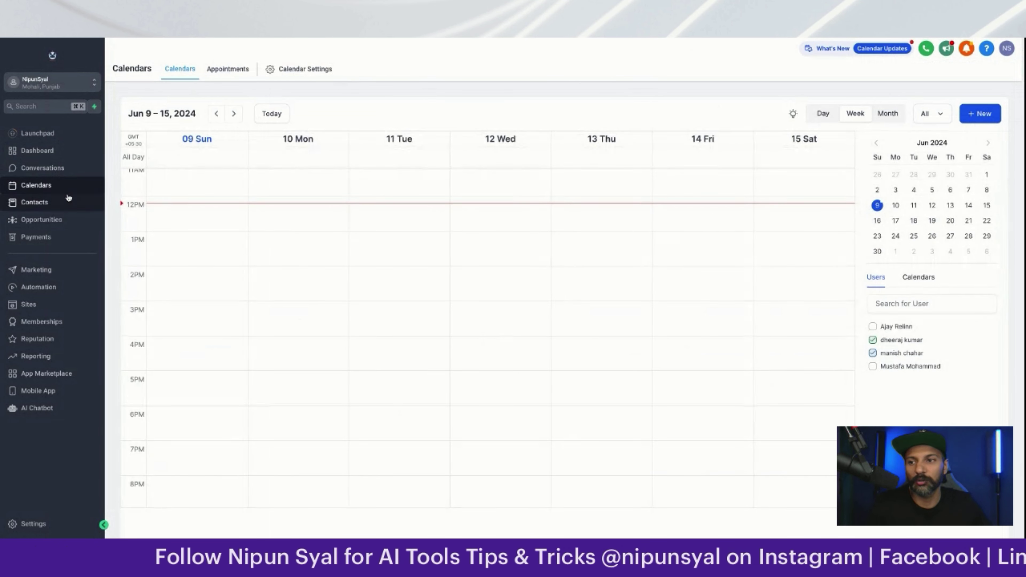
Scroll through the Contacts list, then view the YOUR PROMOTION opportunities pipeline
click(56, 201)
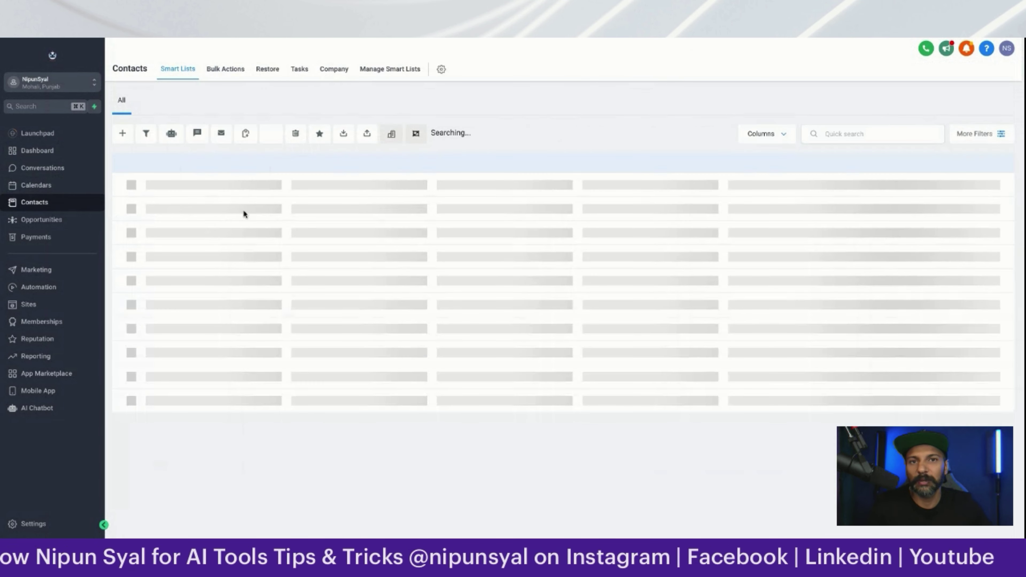
scroll(202, 368, down, 5)
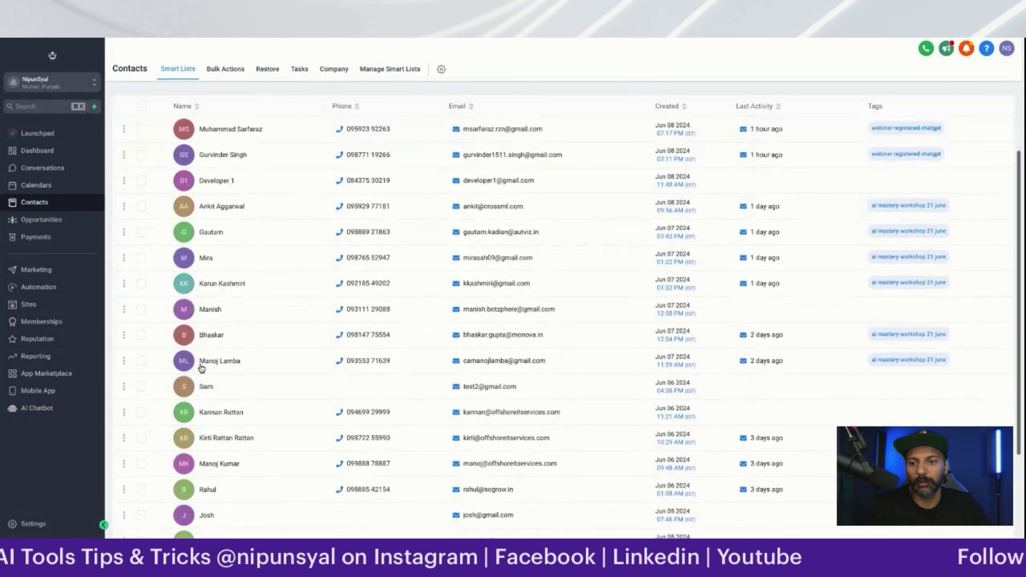
scroll(202, 366, up, 6)
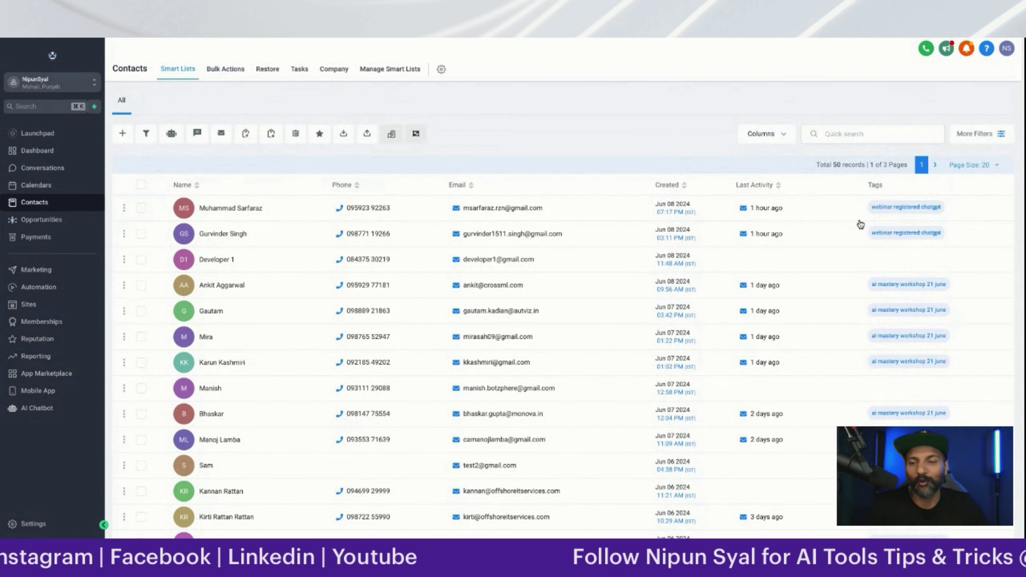
click(44, 221)
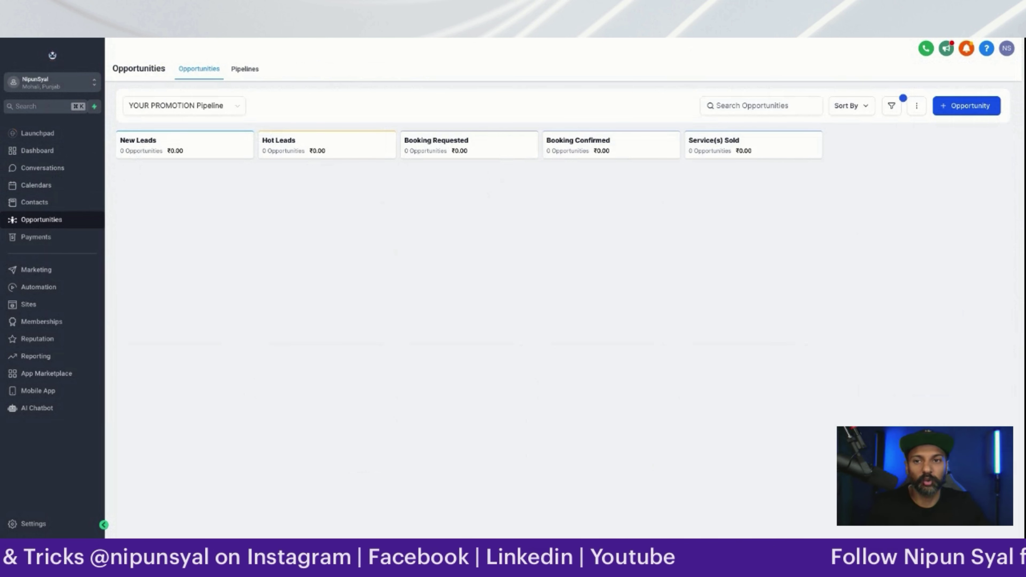
View invoices under Payments, then open Marketing's Emails > Templates list
click(50, 241)
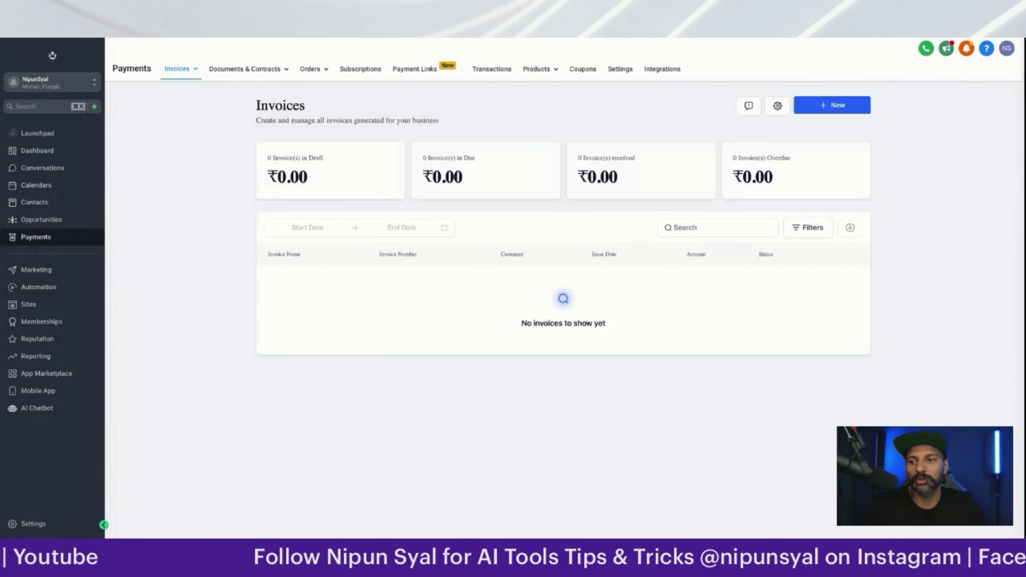
click(38, 270)
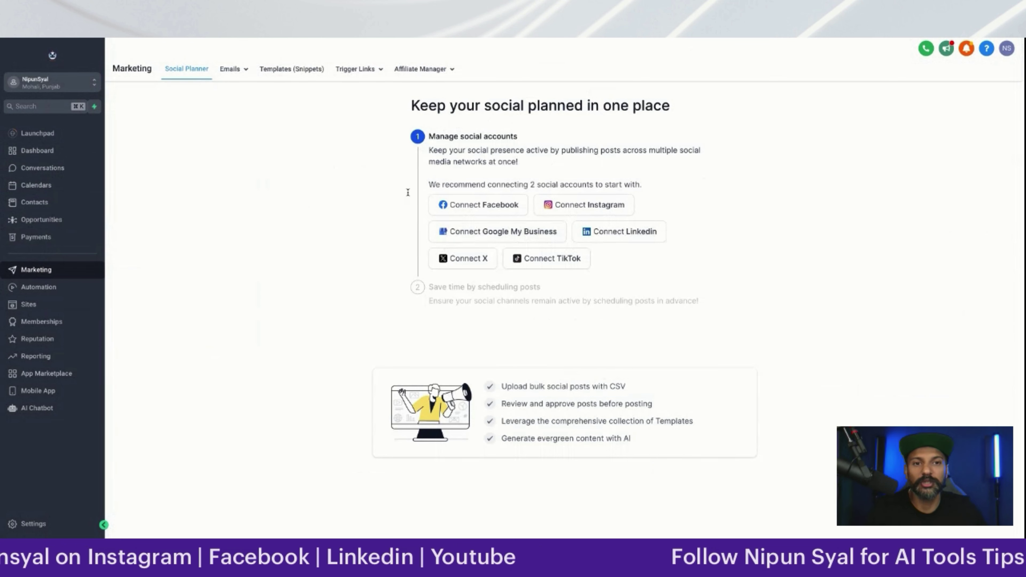
mouse_move(240, 71)
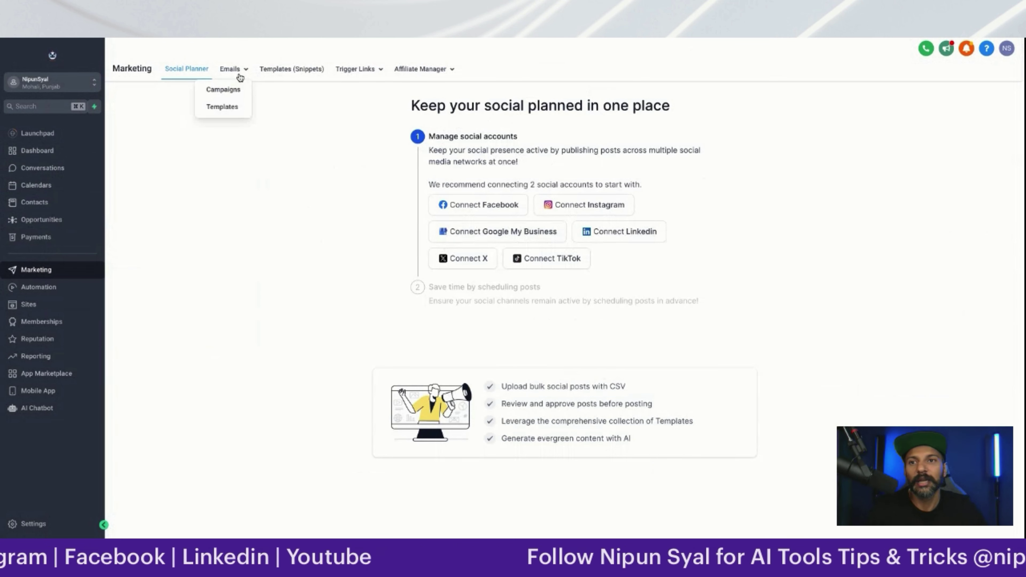
click(229, 108)
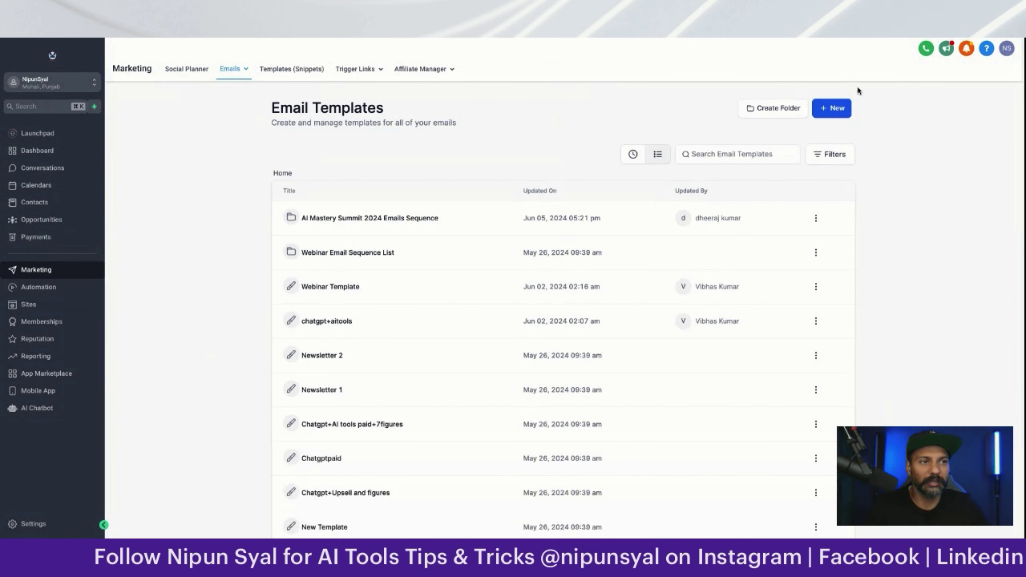
Open the ready-made email Template Library and filter it to the Financial category
click(847, 108)
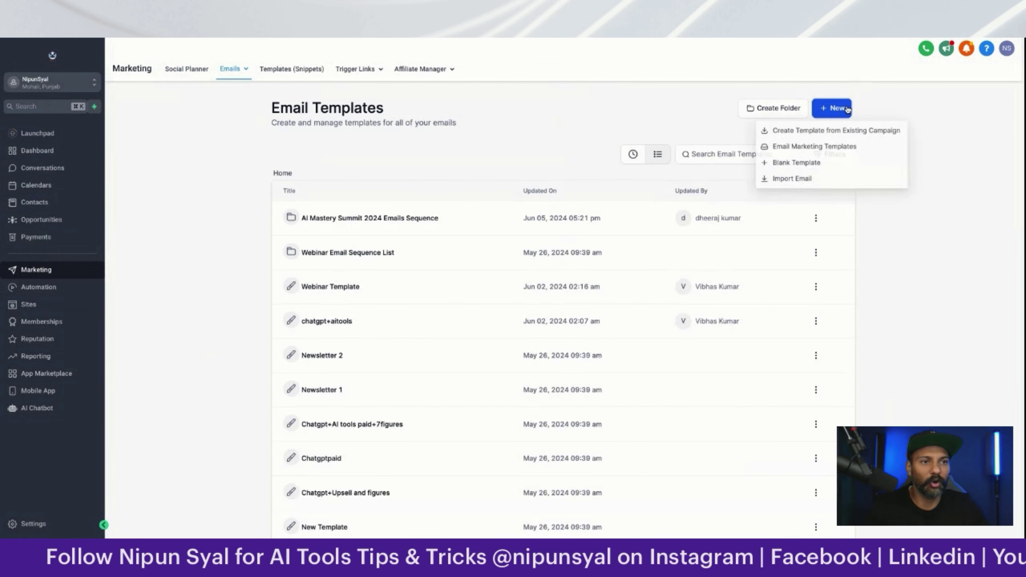
click(795, 150)
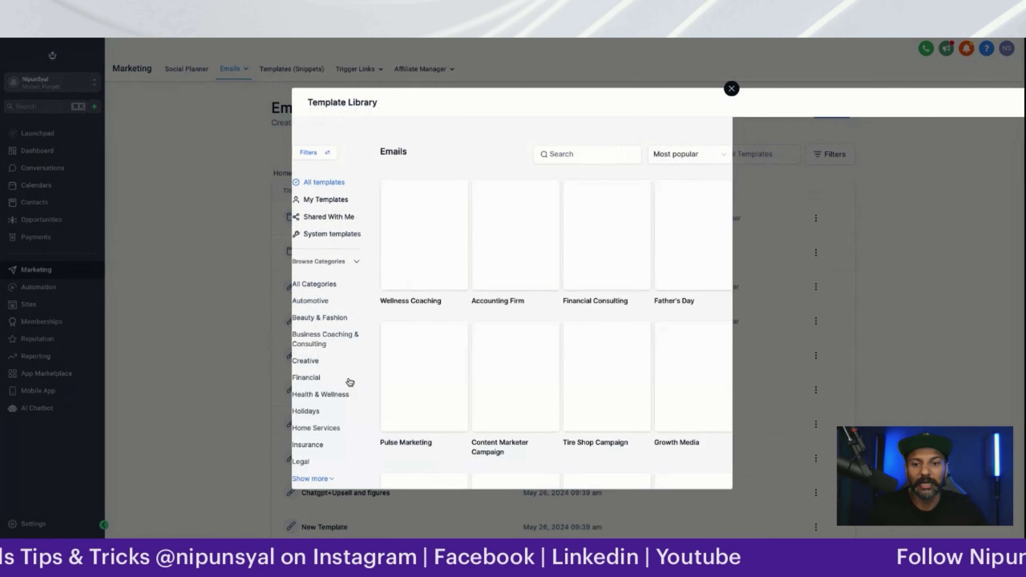
scroll(349, 382, down, 1)
click(306, 354)
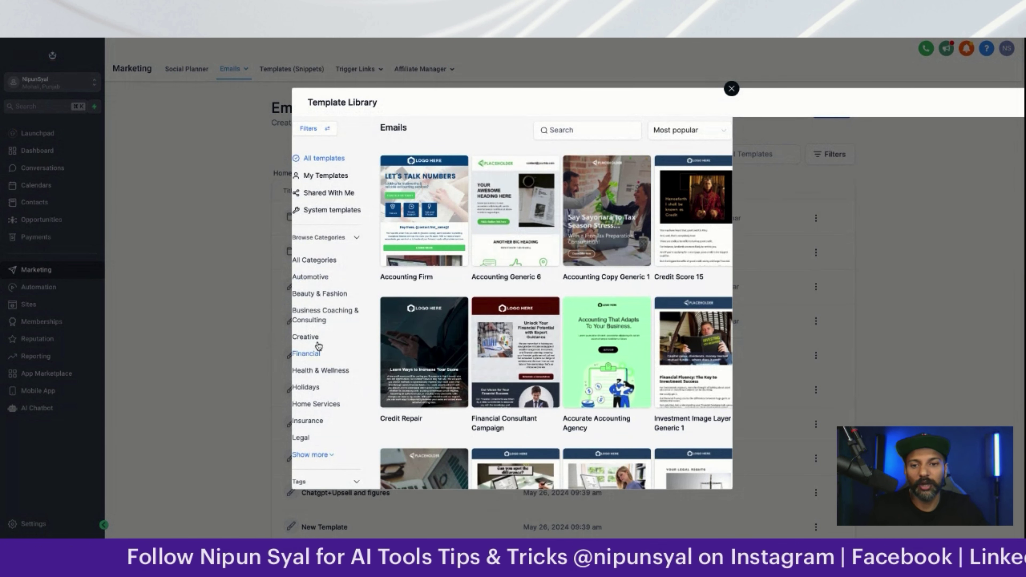
Browse the Business Coaching & Consulting templates, then close the library
click(313, 322)
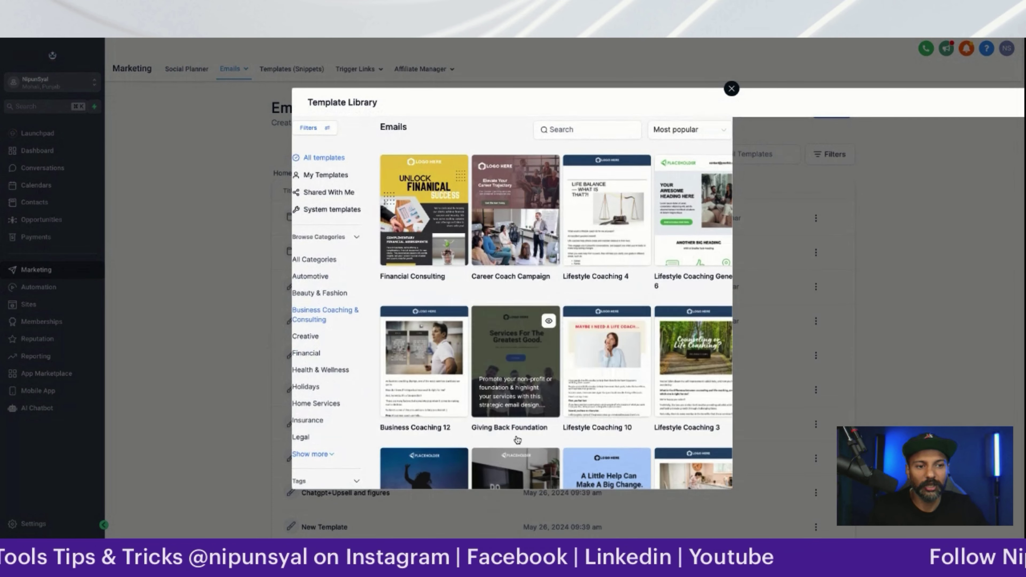
scroll(517, 441, down, 4)
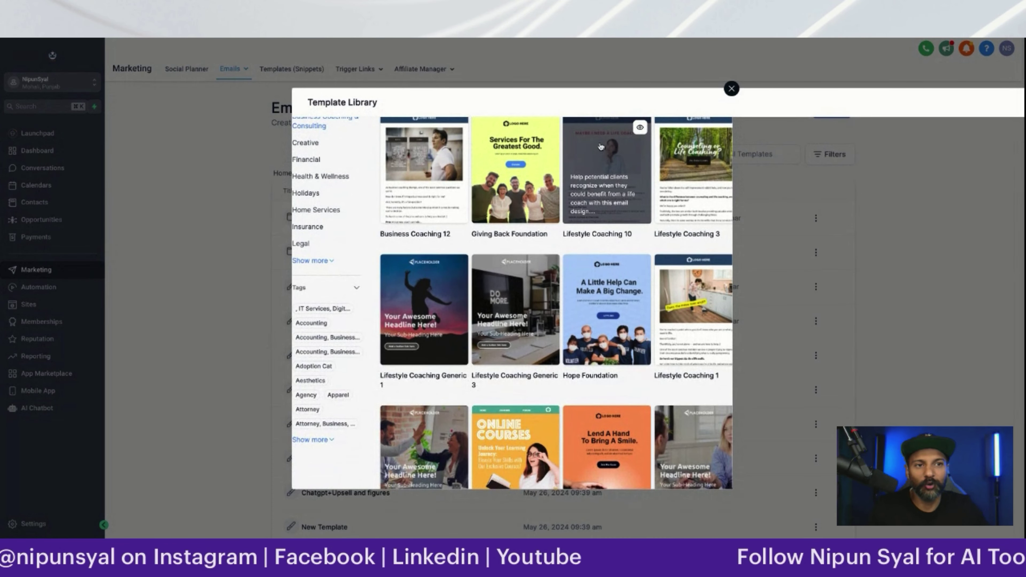
scroll(606, 242, up, 2)
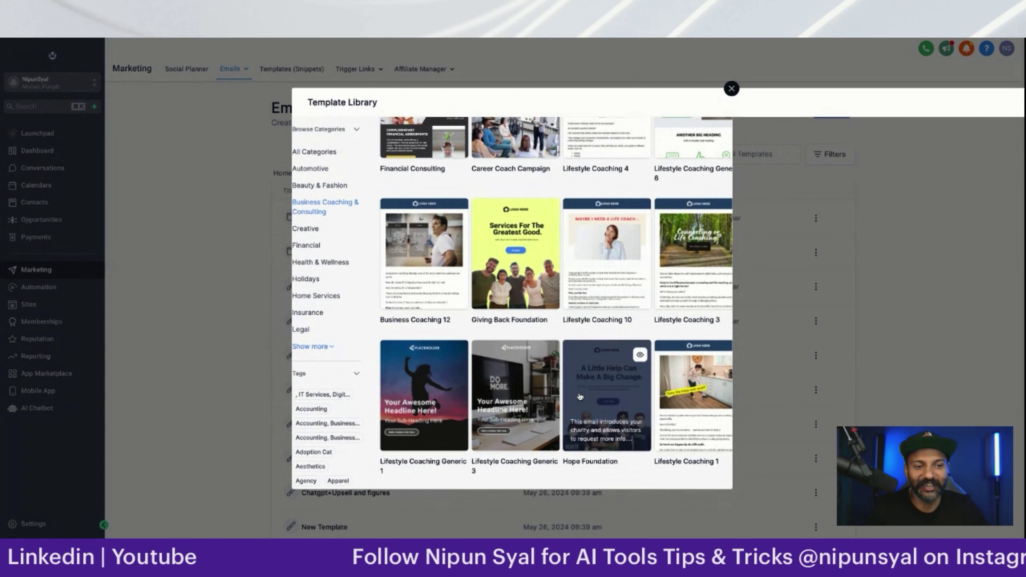
scroll(580, 395, down, 3)
scroll(581, 395, down, 1)
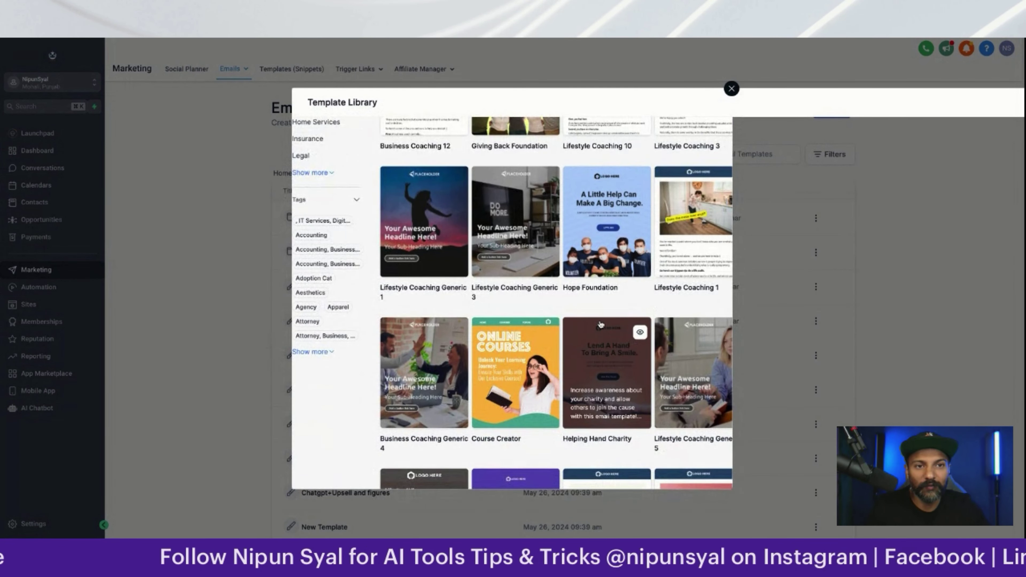
click(732, 91)
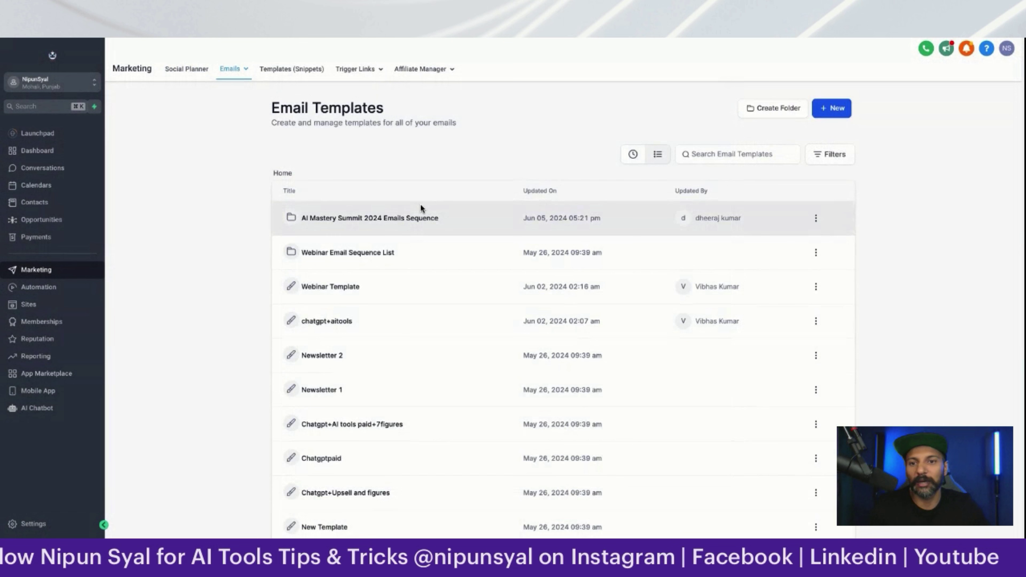
Check the Automation workflows, then go to Sites to reach the Chatgpt Course website
click(57, 290)
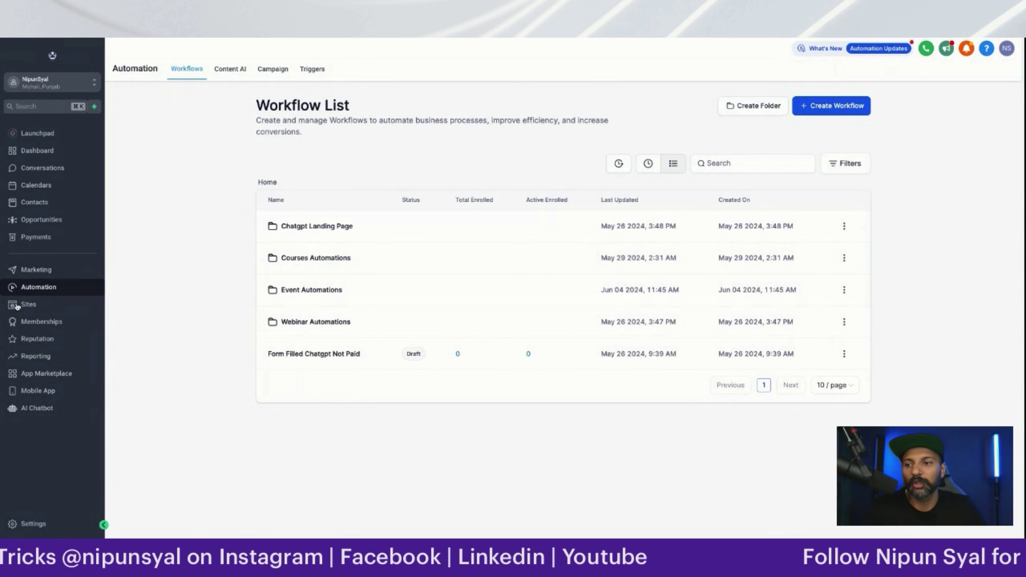
click(17, 306)
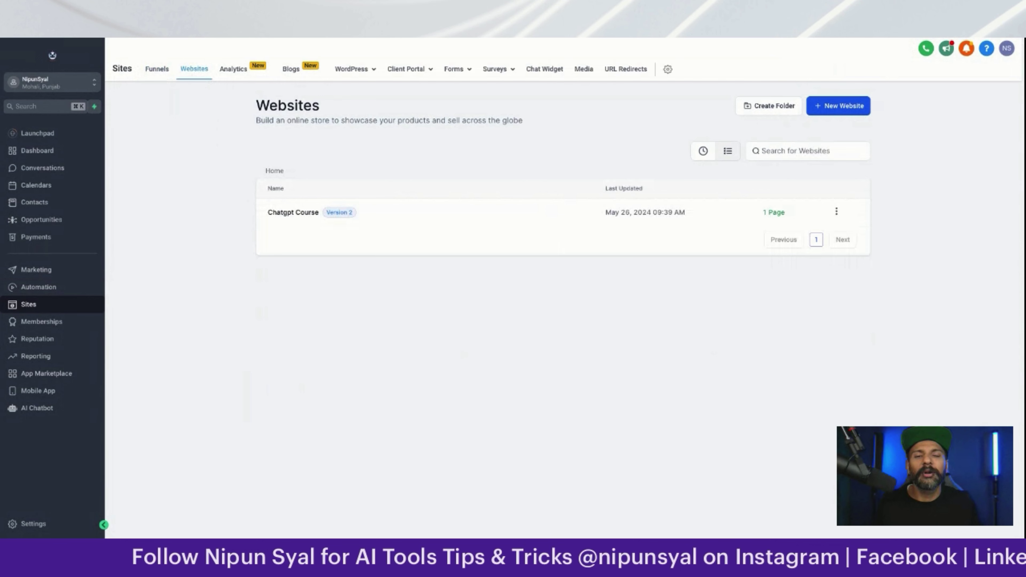
Open the first contact's record to see their webinar messages and activity timeline
click(41, 209)
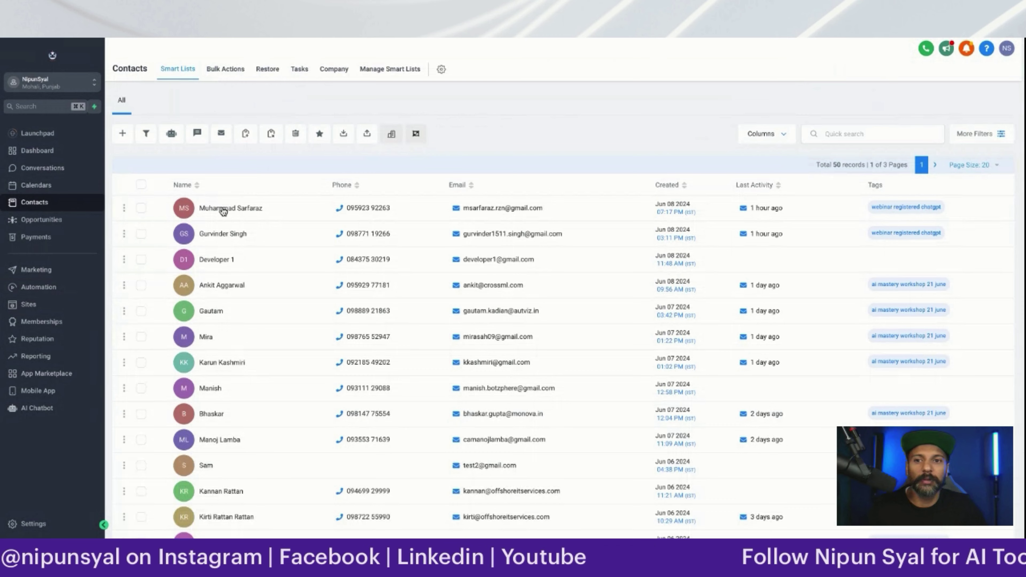
click(223, 208)
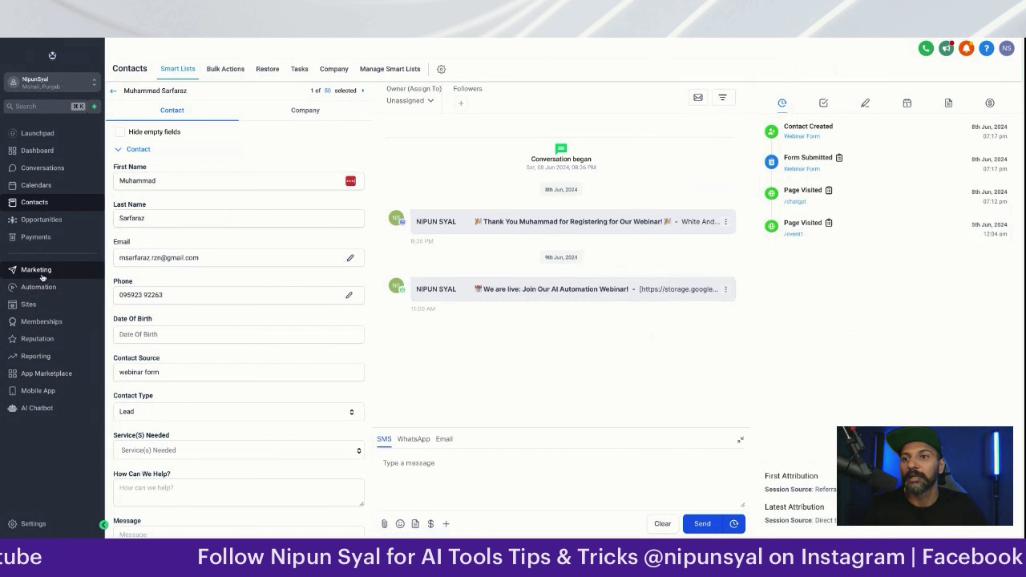
View the site funnels and page-view Analytics, then the Forms list with six forms
click(40, 304)
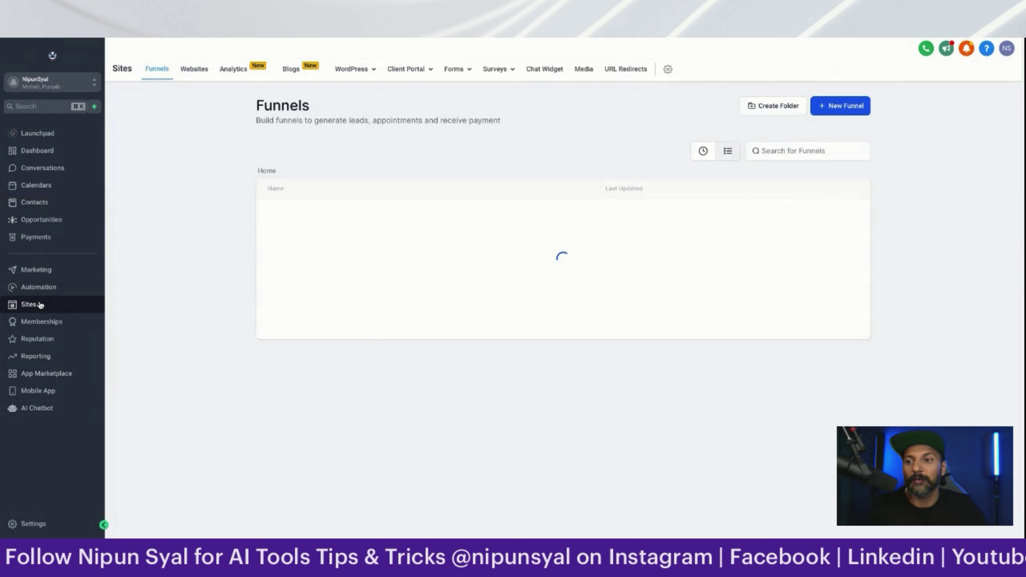
click(238, 70)
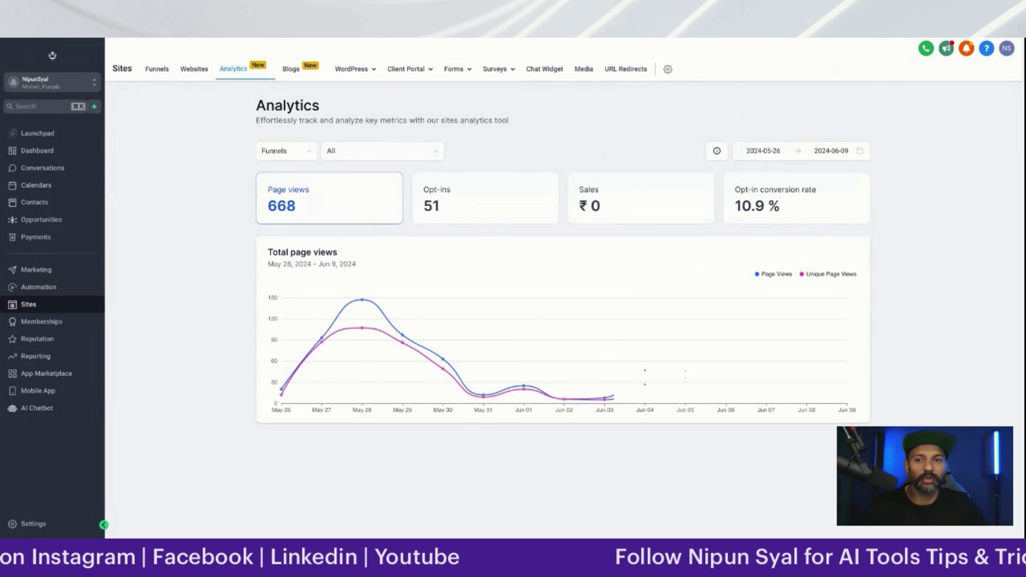
mouse_move(375, 79)
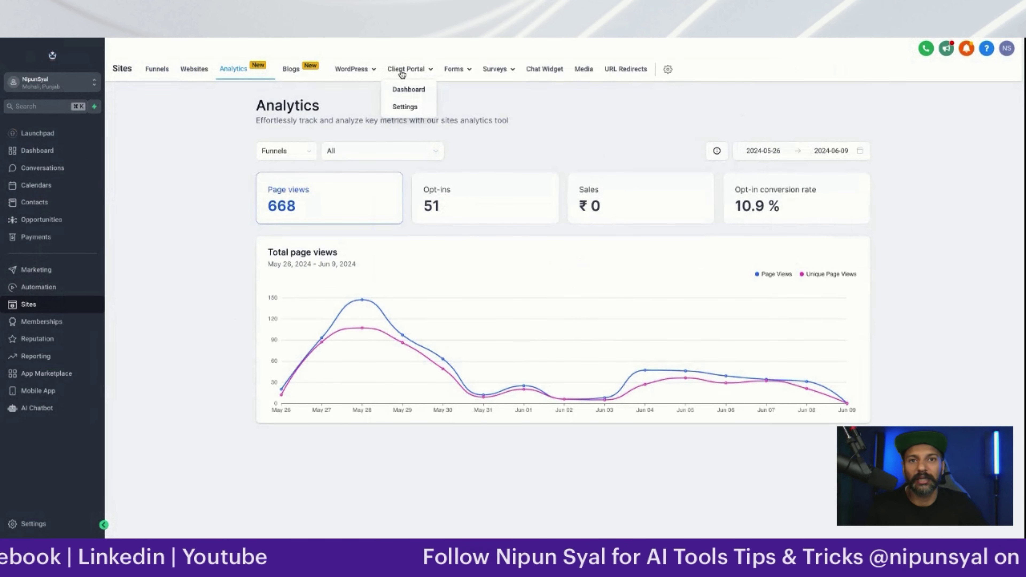
click(461, 72)
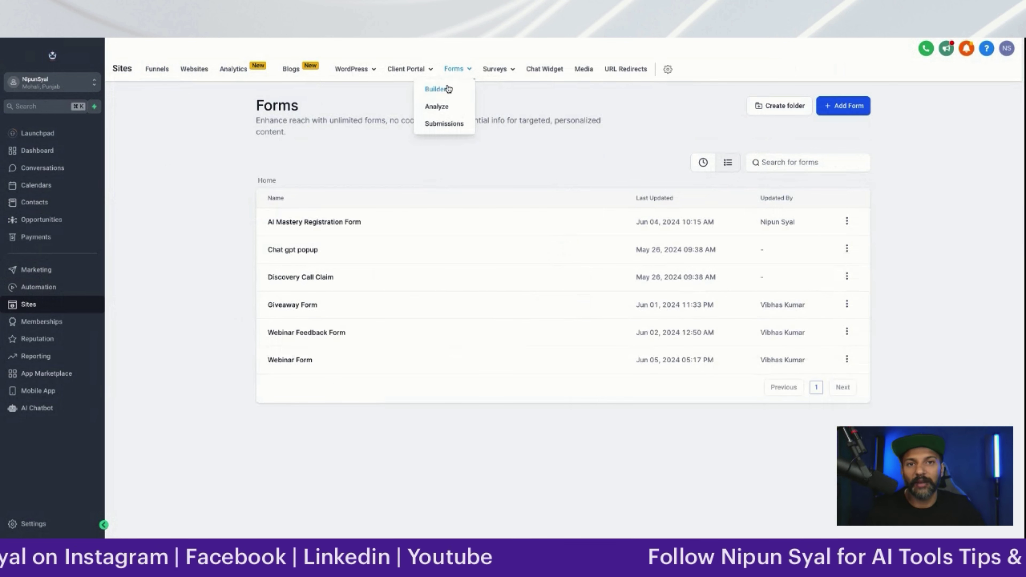
mouse_move(510, 76)
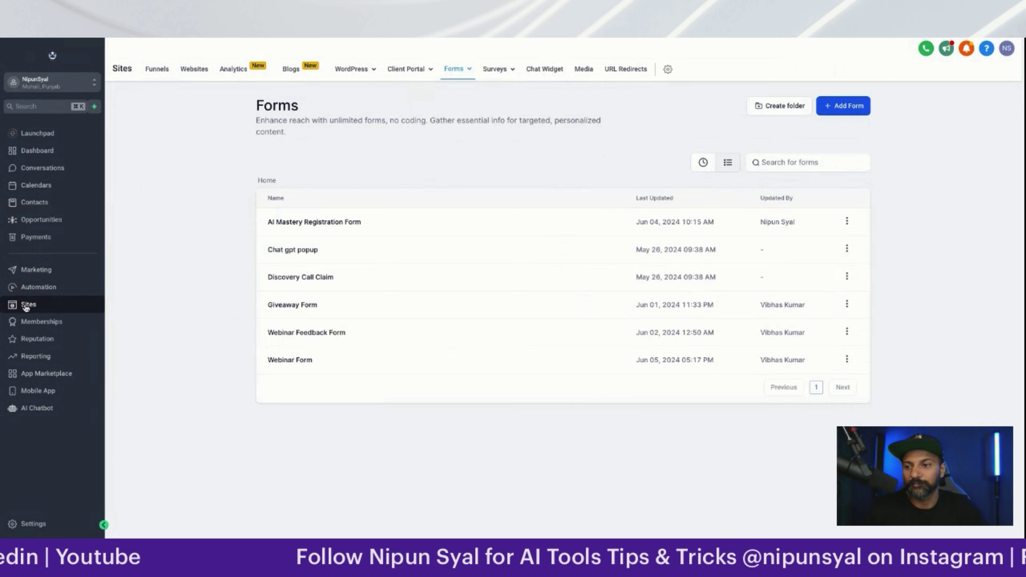
Check Memberships course stats and Certificates, then go to the Reputation overview
click(35, 322)
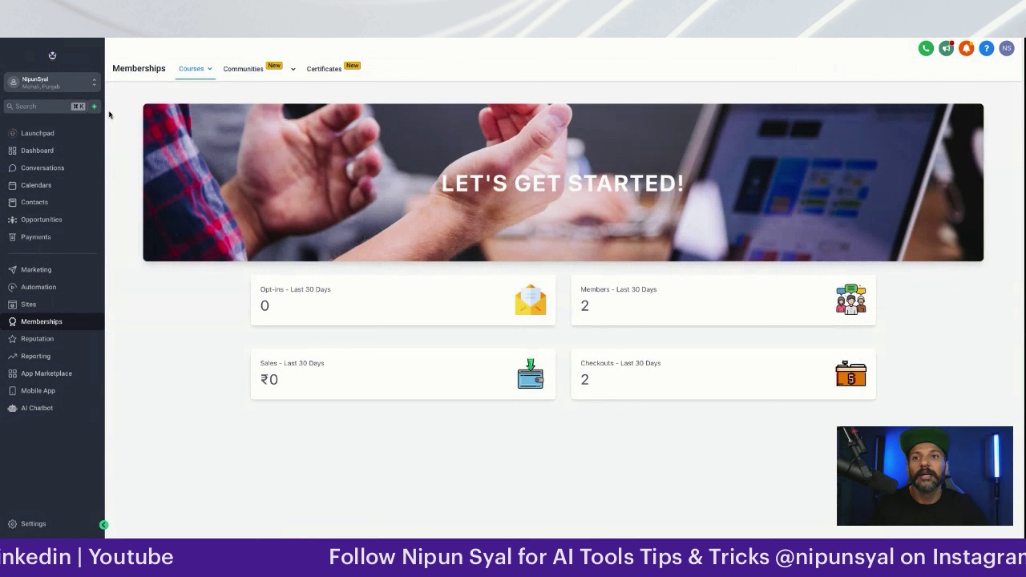
click(330, 74)
mouse_move(199, 76)
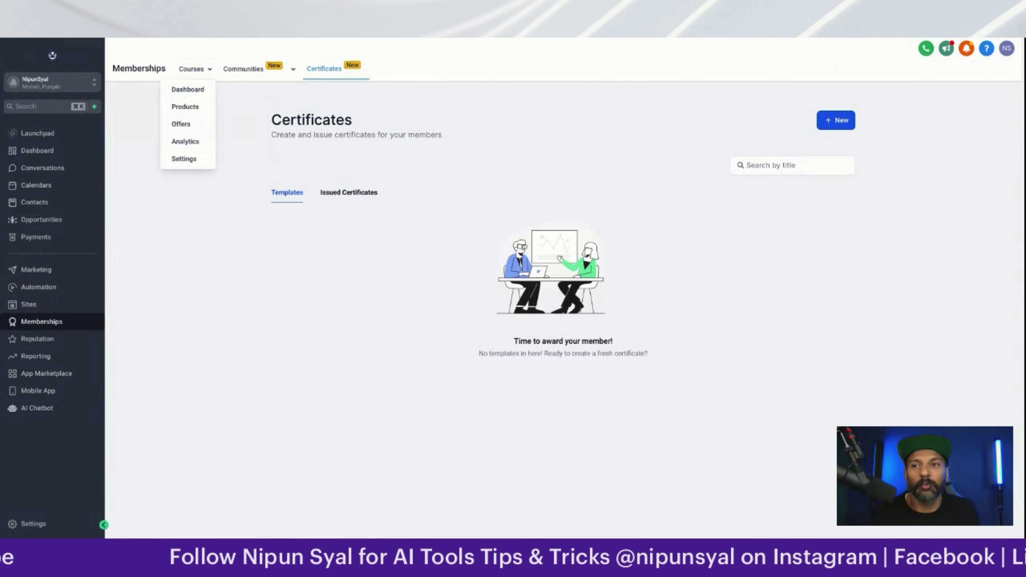
click(208, 139)
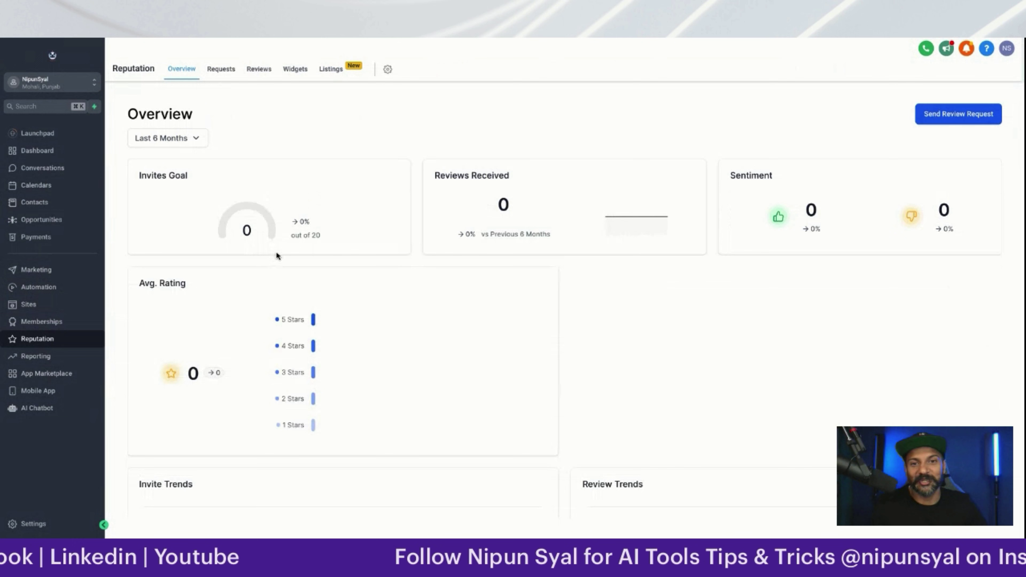
Scroll the Reputation overview, then open Reporting and switch from Google Ads to the Facebook Ads sample report
scroll(277, 256, down, 4)
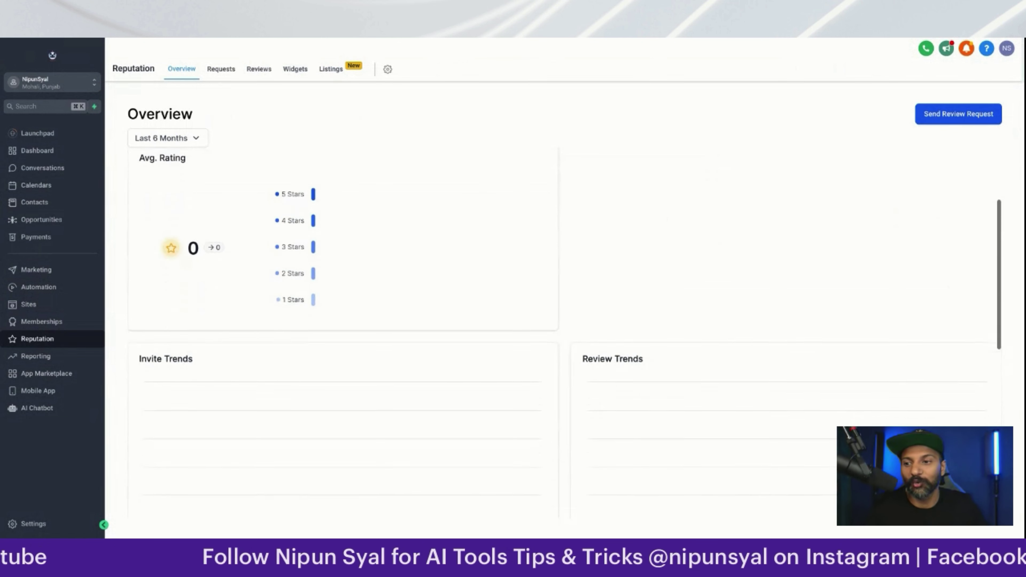
click(59, 355)
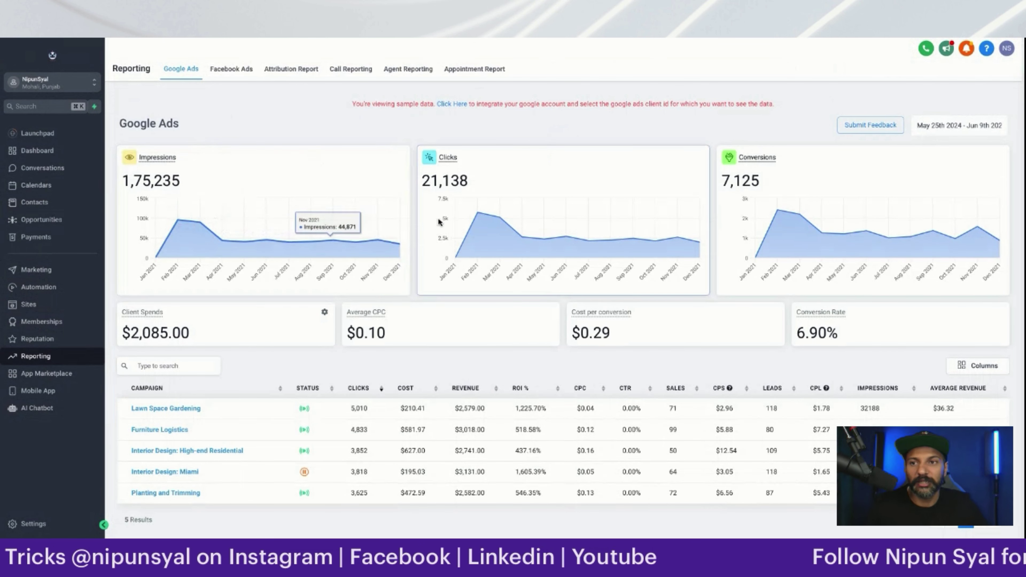
click(240, 71)
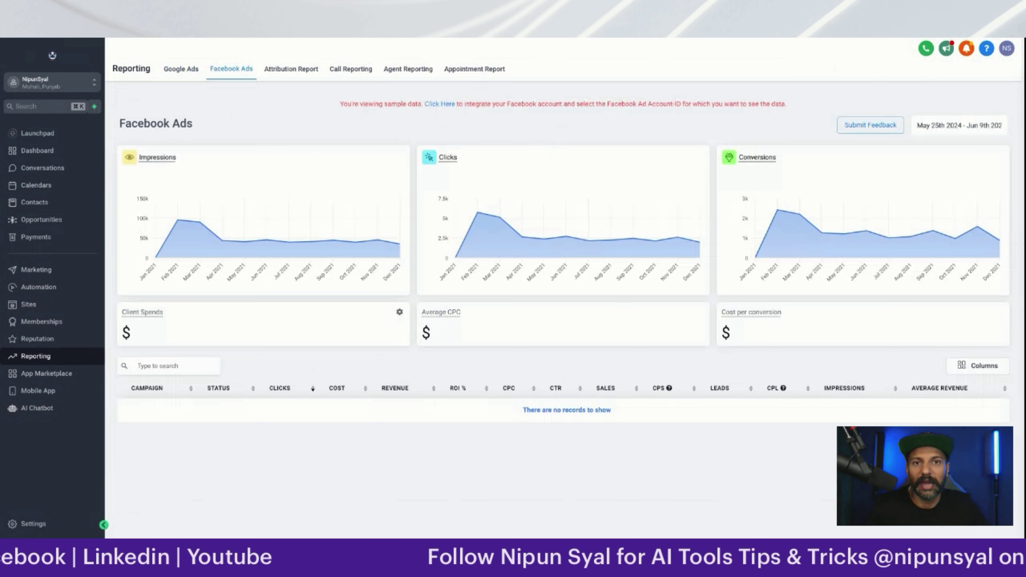